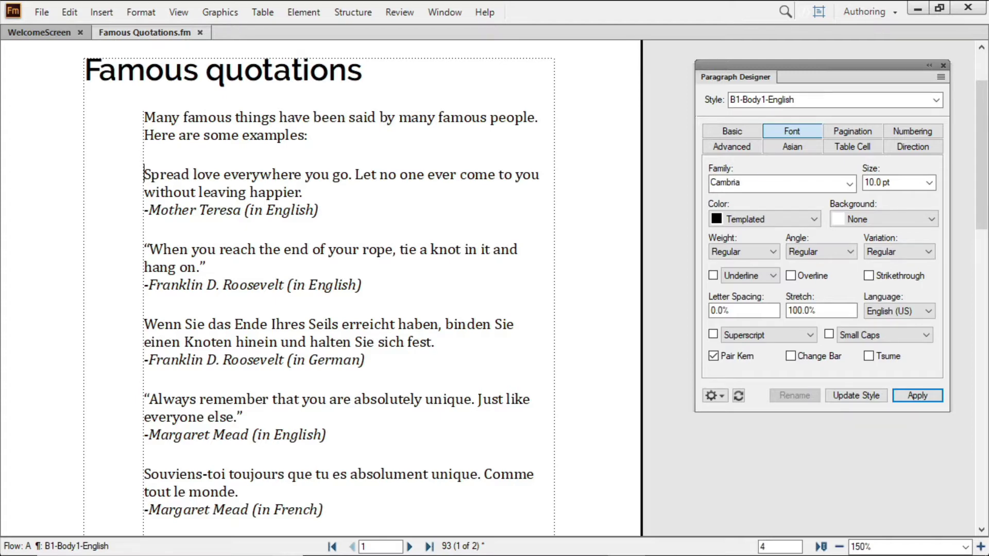
Open the Spelling > Smart Quotes preferences listing per-language quote characters
click(68, 11)
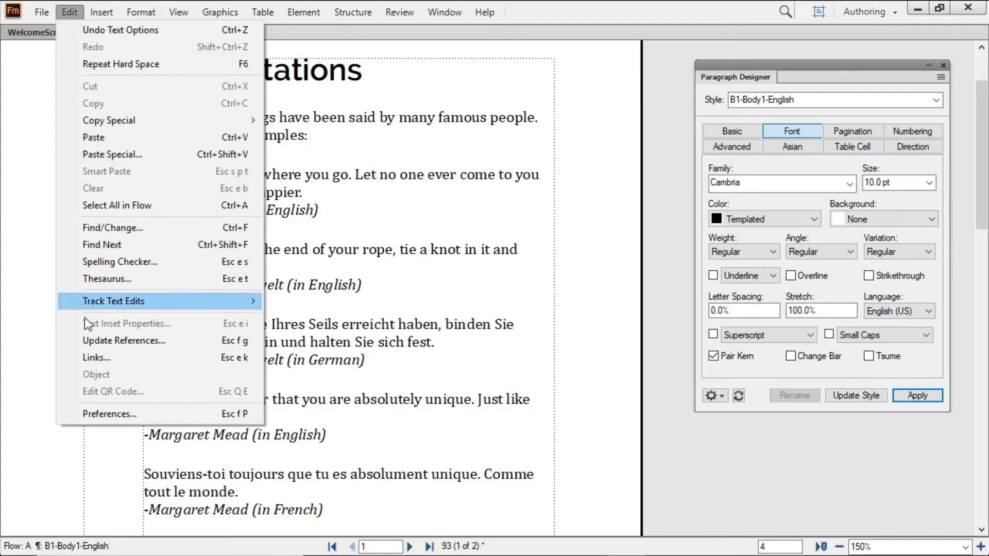
click(109, 414)
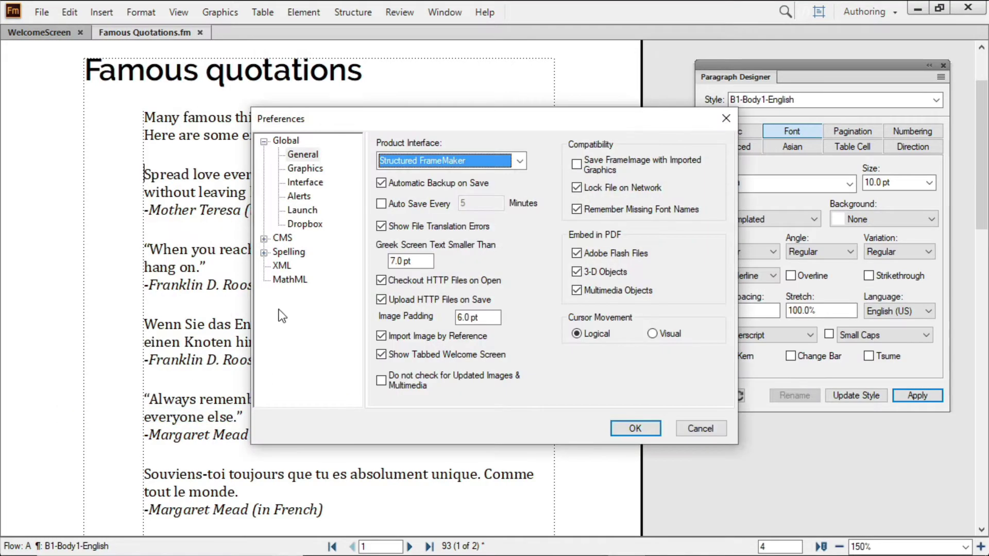
click(288, 252)
click(314, 279)
drag(605, 177, 604, 235)
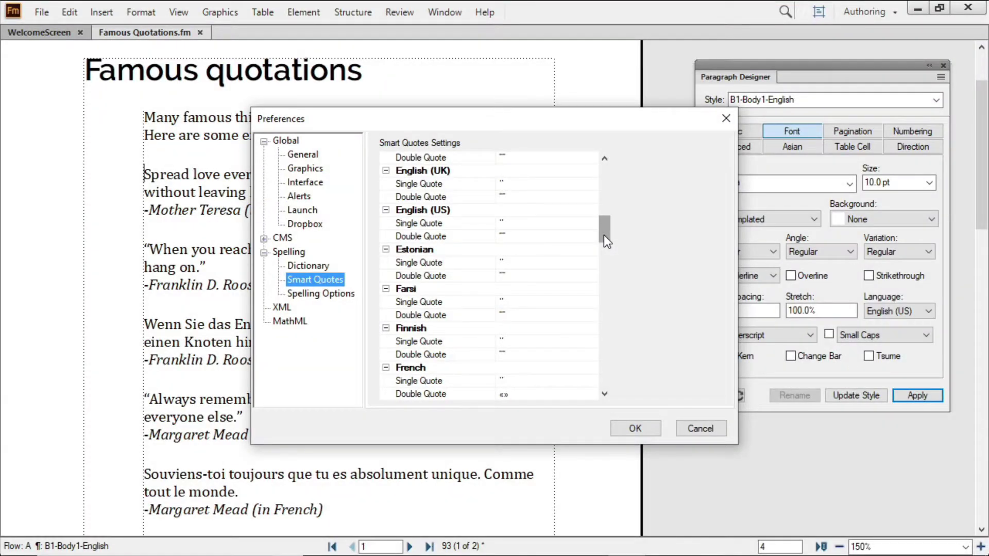
drag(604, 235, 604, 259)
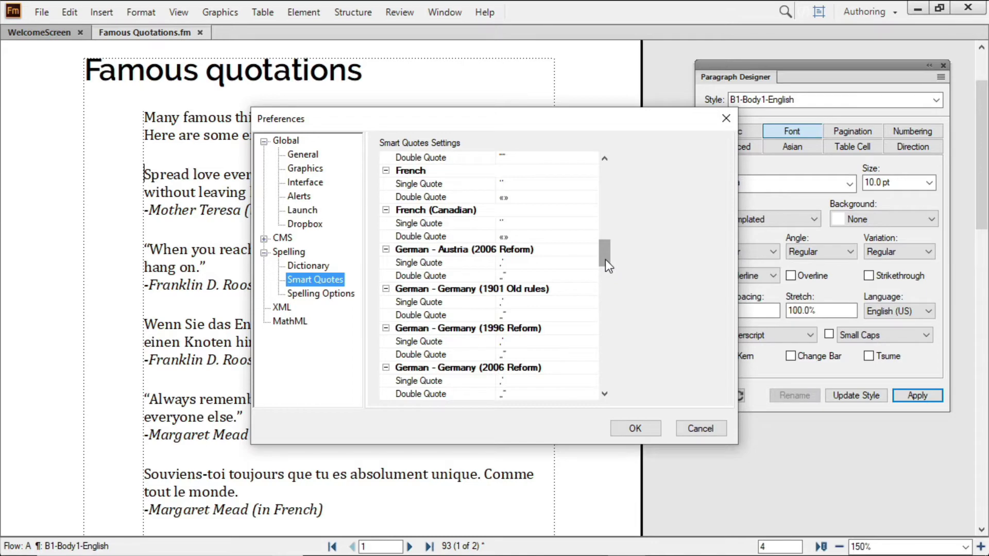
Review the French (Canadian) double and single quote choices, leaving both unchanged
click(517, 238)
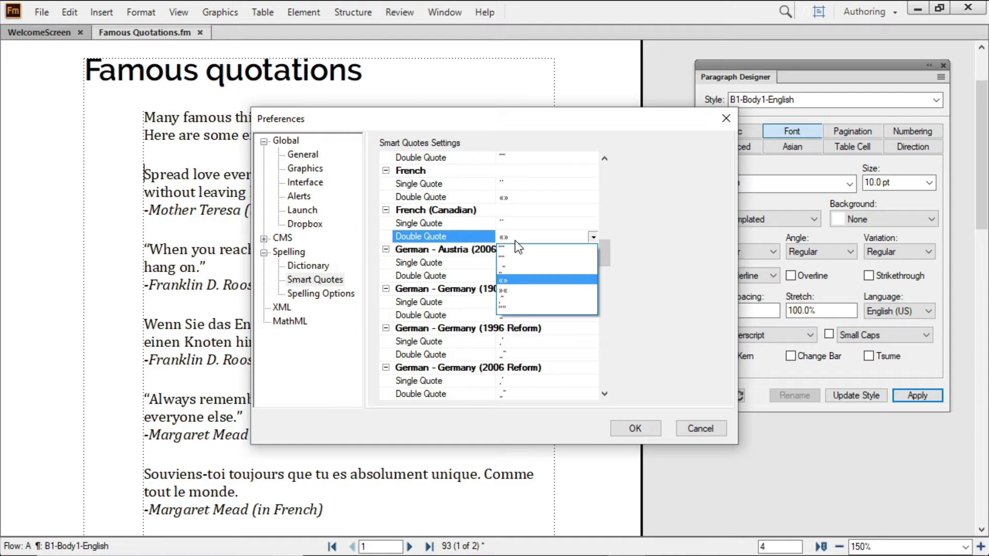
click(516, 241)
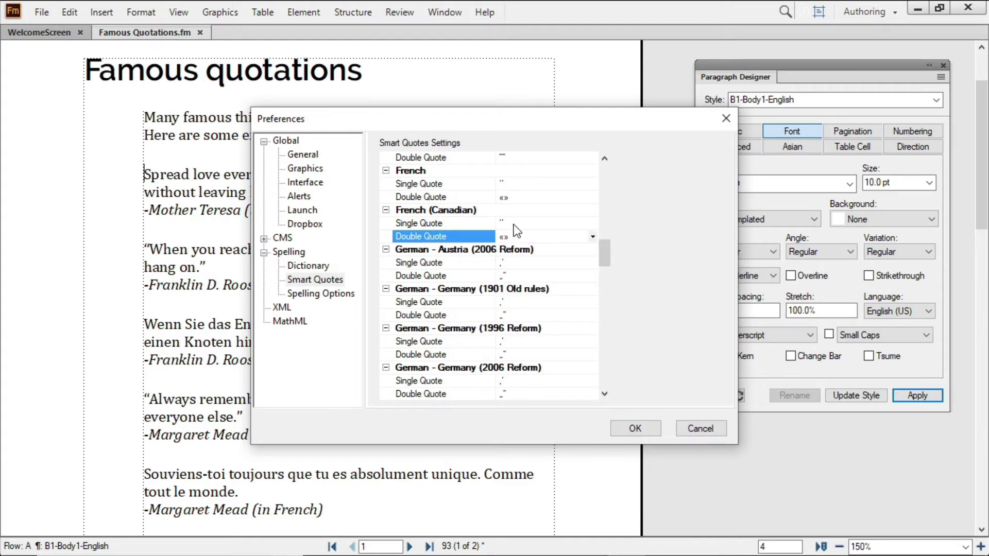
click(513, 224)
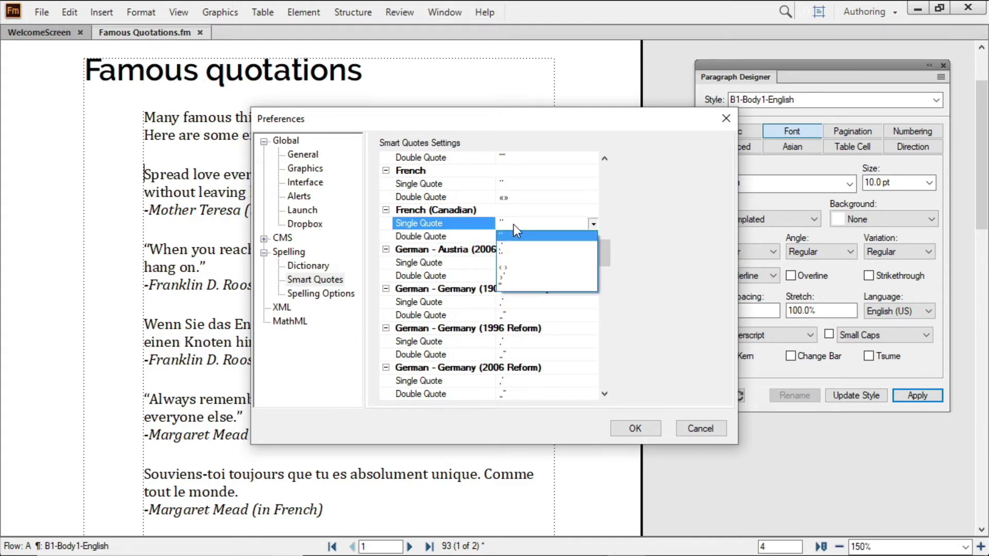
click(514, 225)
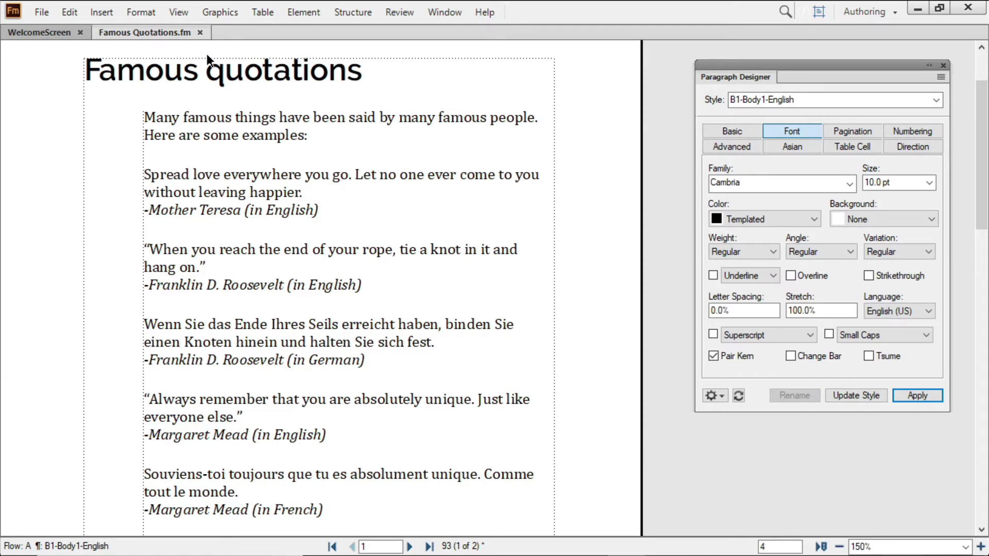
click(152, 17)
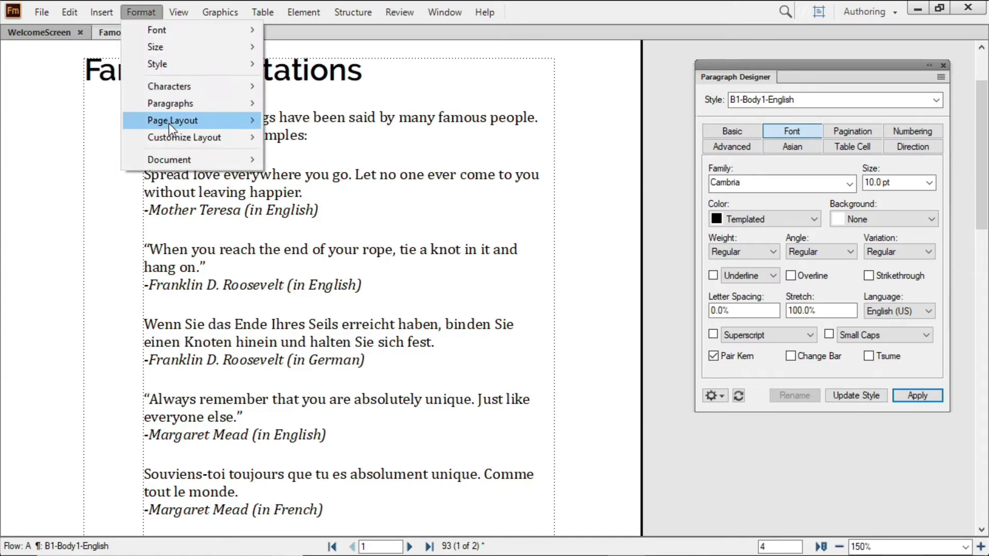
mouse_move(169, 159)
click(321, 215)
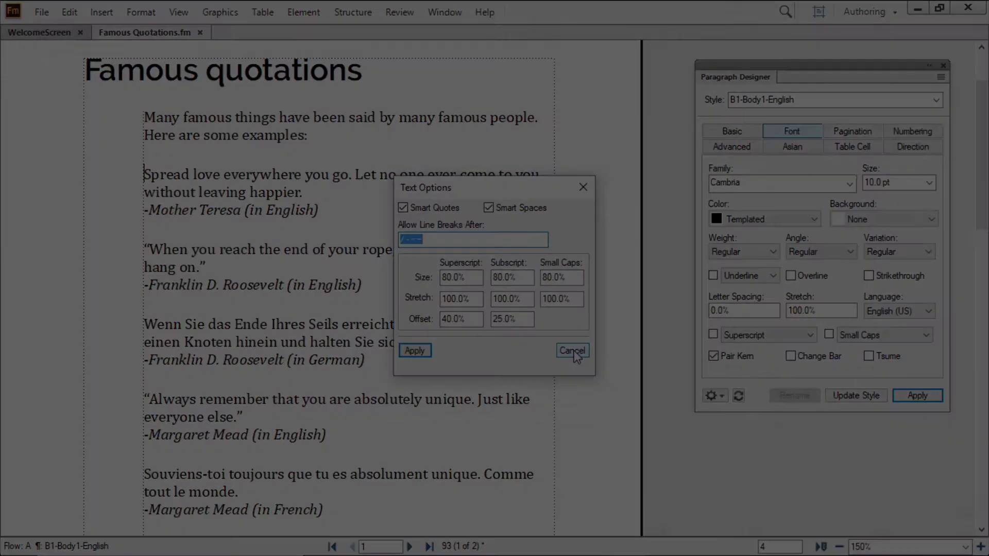
click(572, 351)
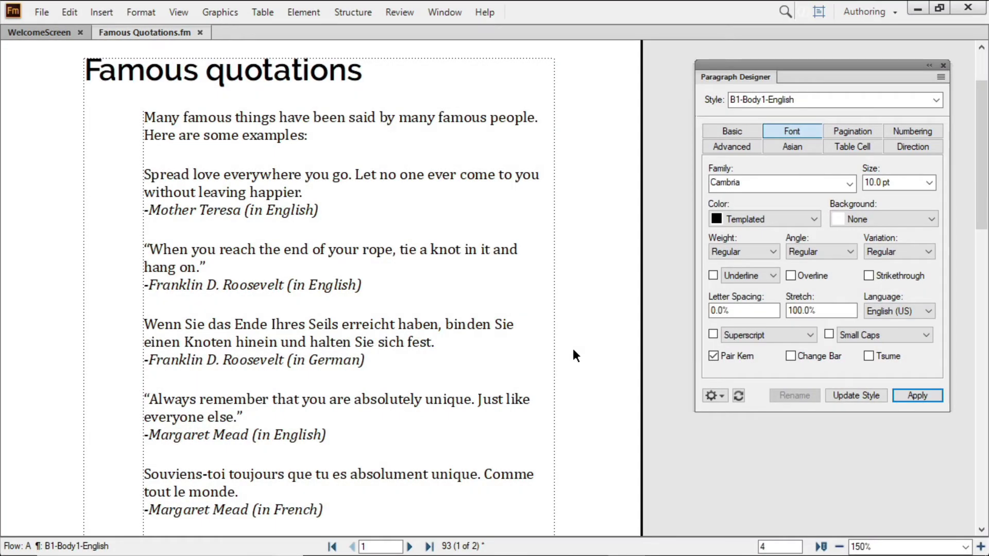
Place the cursor before 'Spread' and check the German paragraph's language setting
double_click(149, 174)
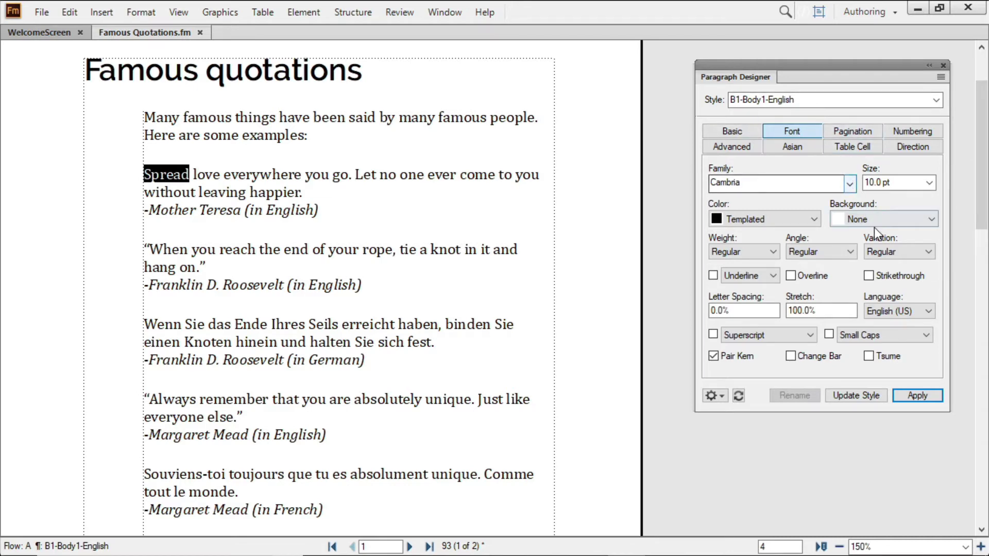
click(145, 178)
text(")
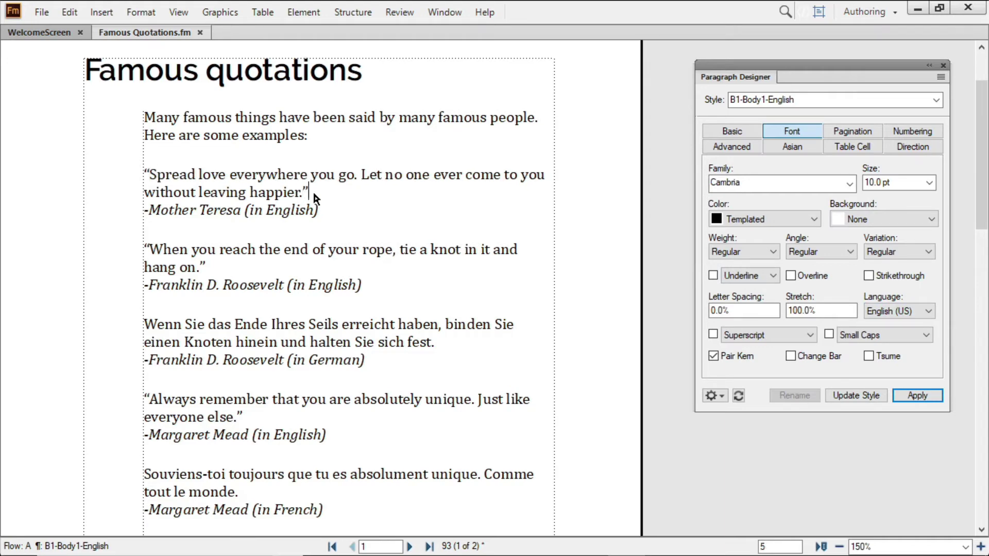
double_click(153, 325)
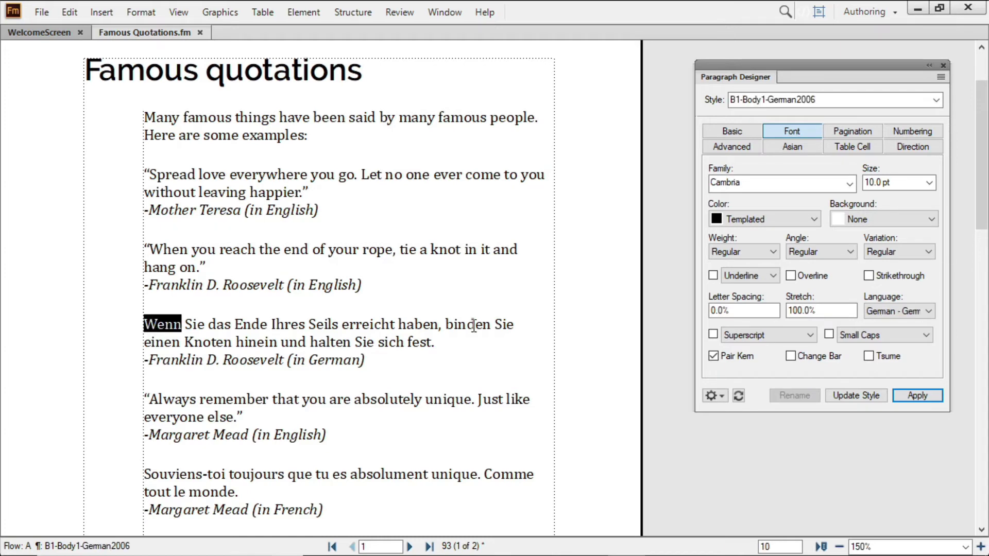
click(905, 312)
click(905, 311)
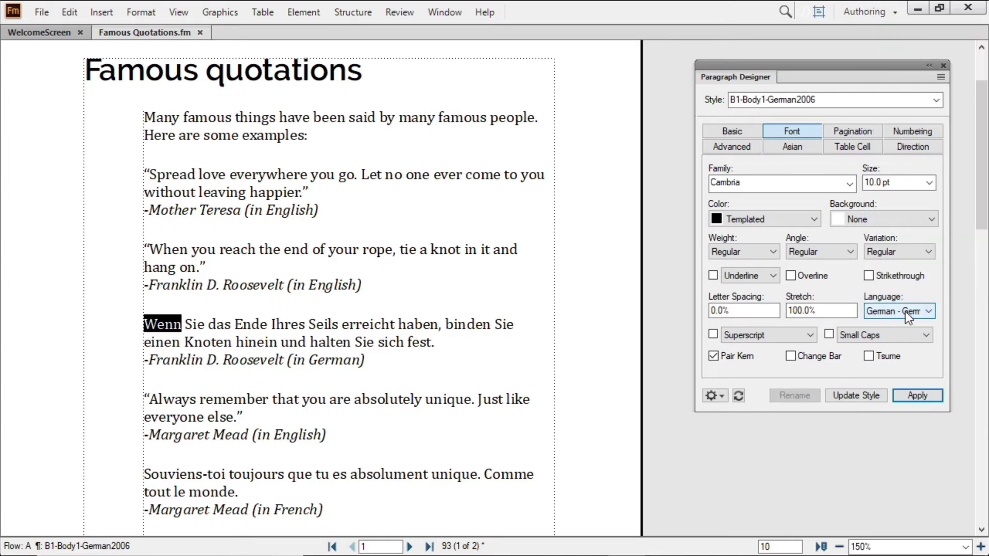
Enclose the German quote 'Wenn … fest.' in low-high marks and begin the French quote at 'Souviens'
click(149, 331)
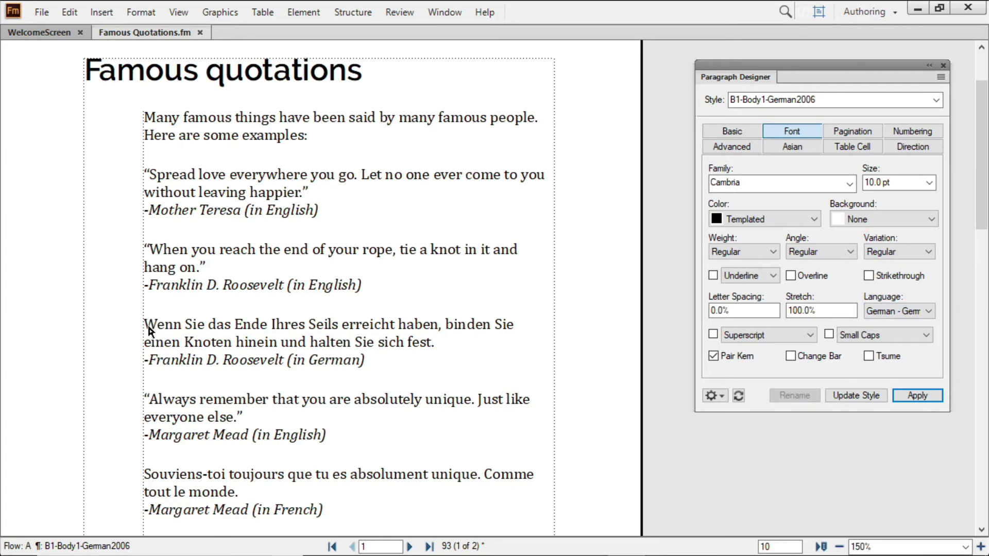
text(")
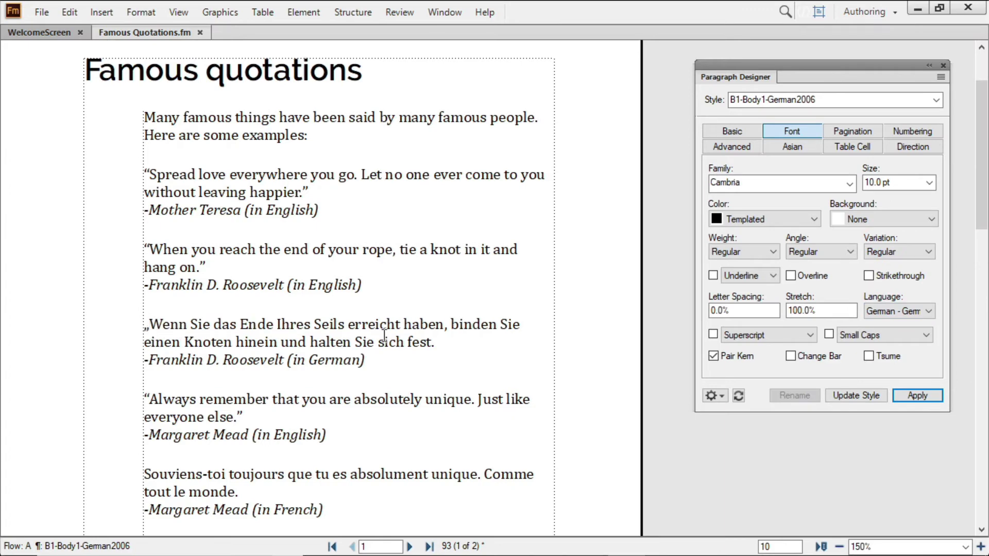
click(442, 344)
double_click(176, 476)
click(144, 477)
text(“)
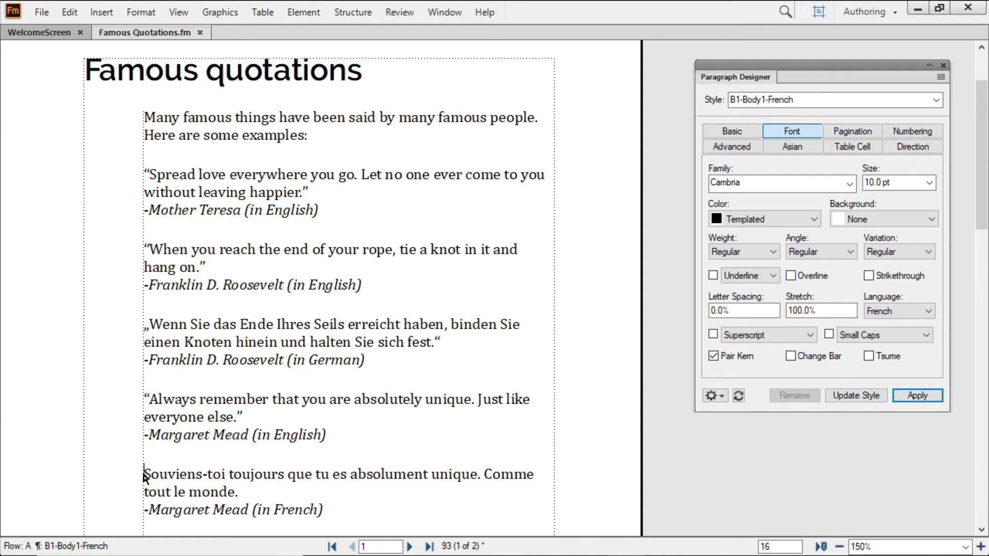
text(«)
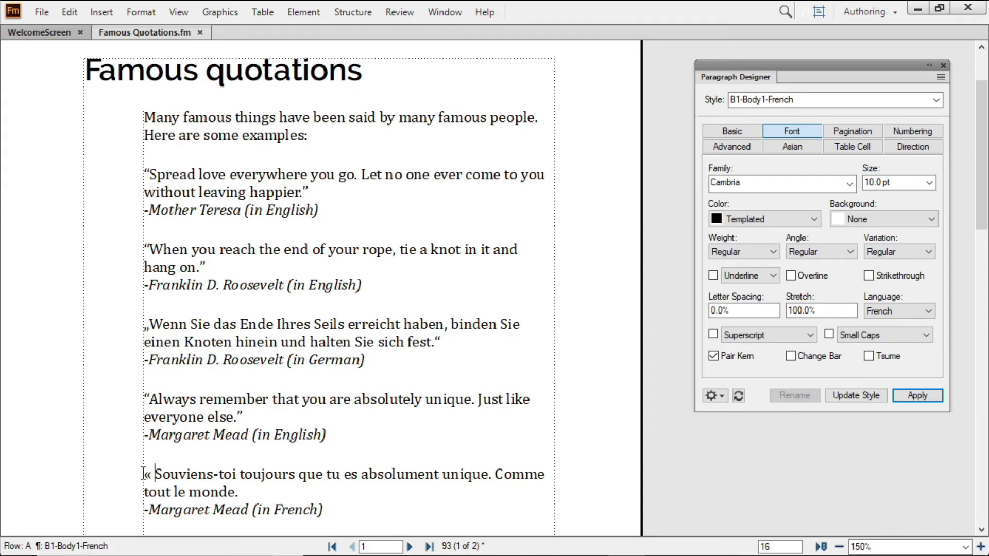